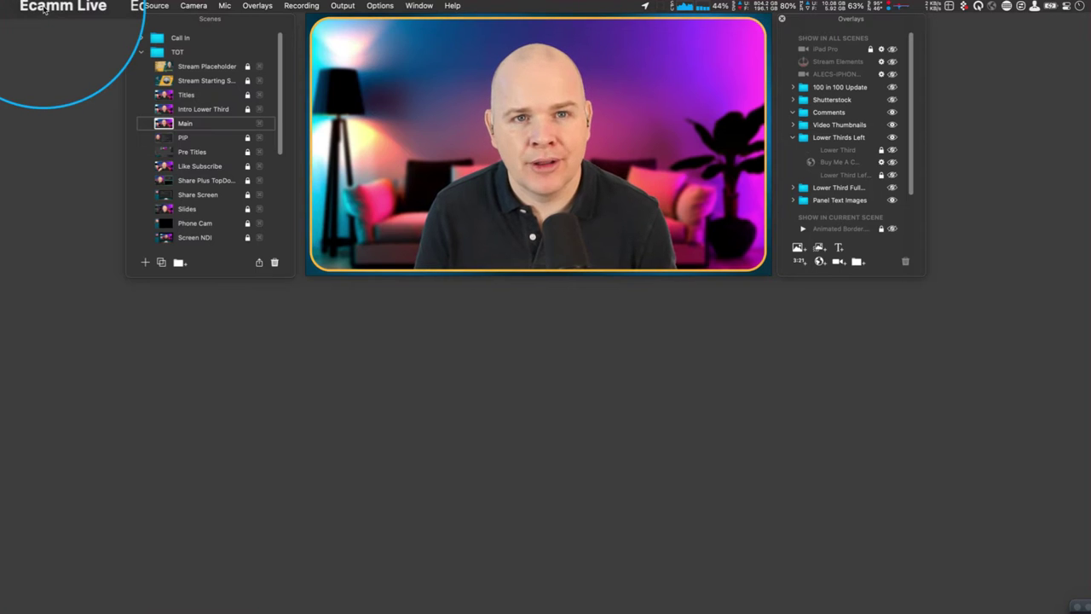
- Browse the Ecamm Live app menu, including its Option-key alternate items, then dismiss it
click(47, 5)
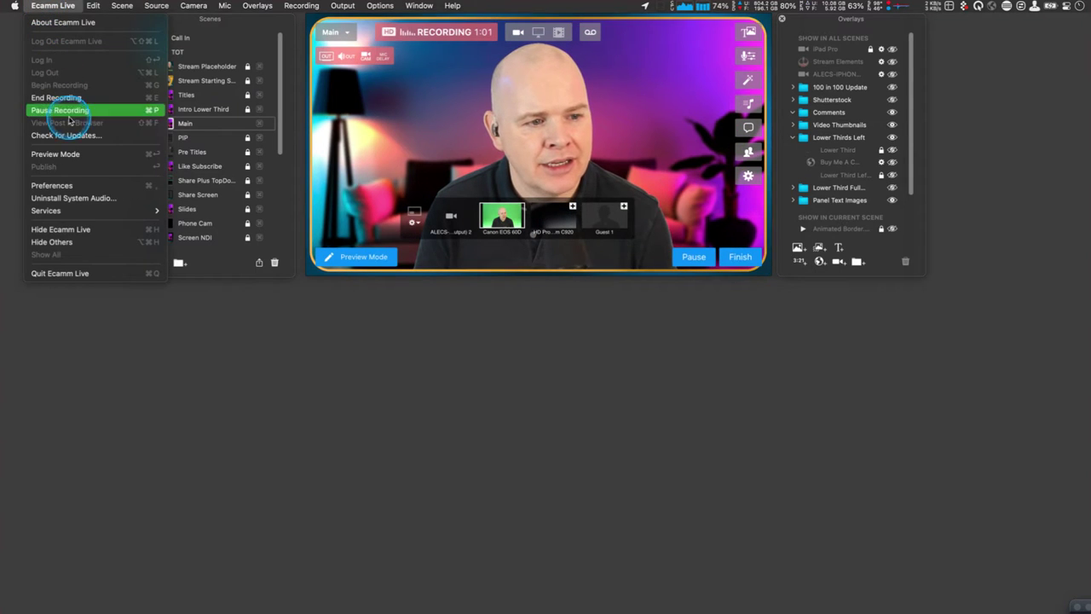
key(alt)
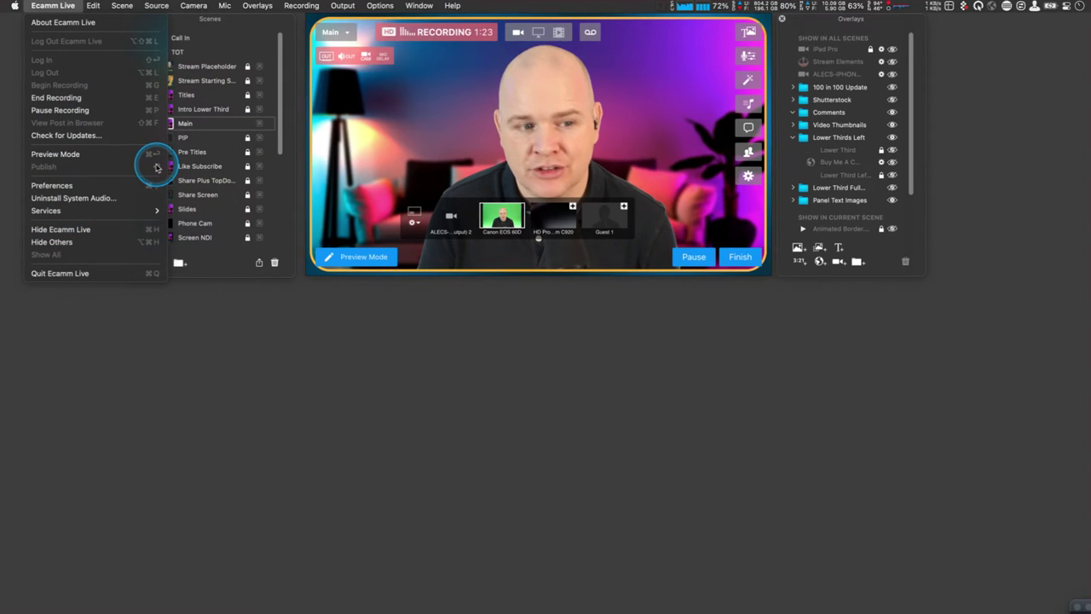
click(457, 339)
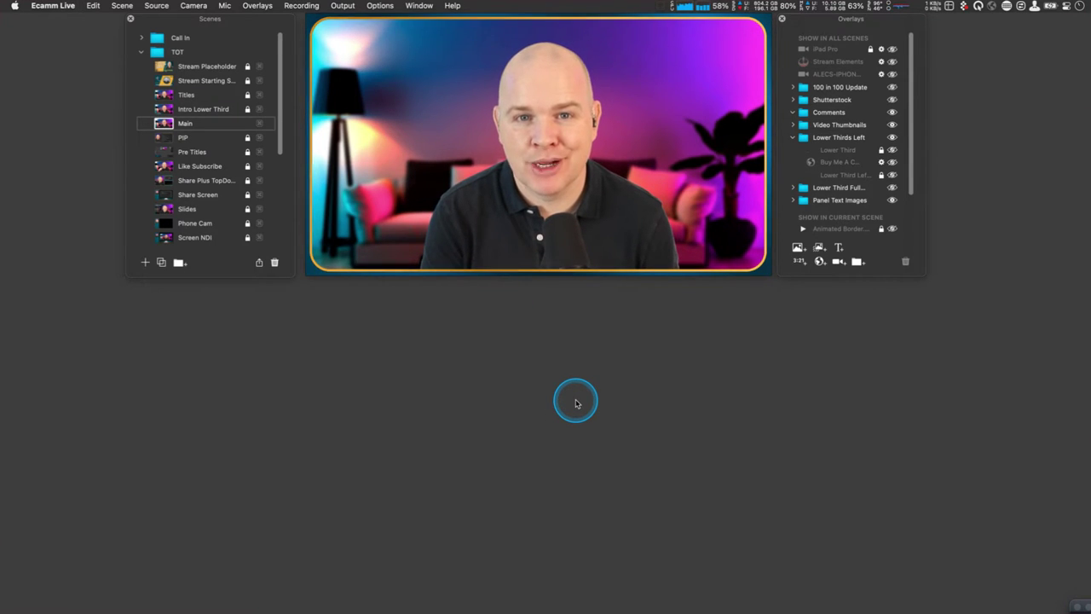
- Open the separate Program output window with Cmd+Shift+P and nudge it into place
key(super+shift+p)
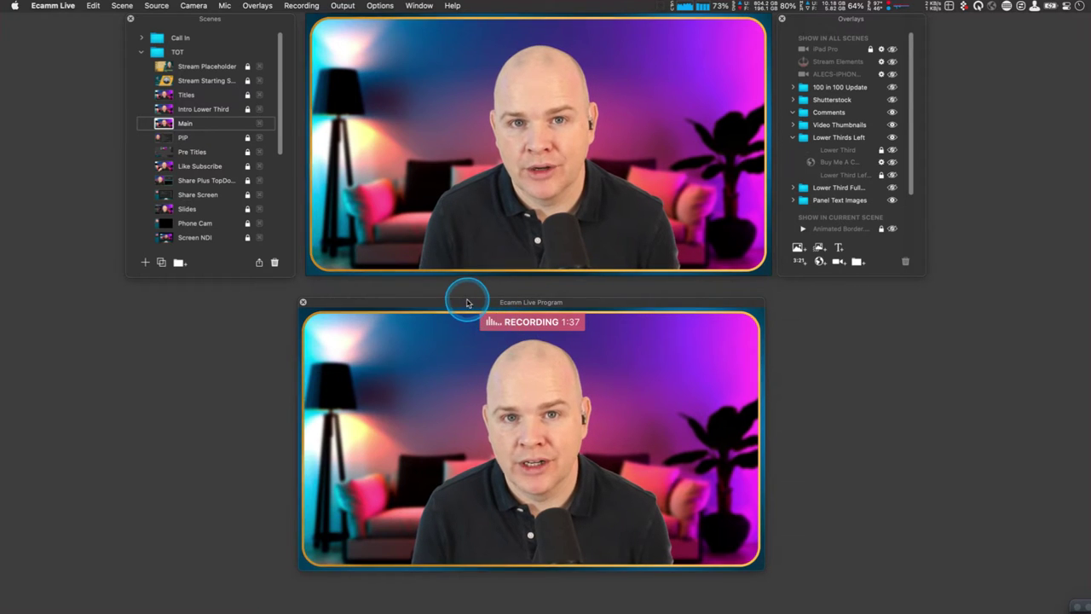
drag(464, 300, 475, 288)
mouse_move(462, 190)
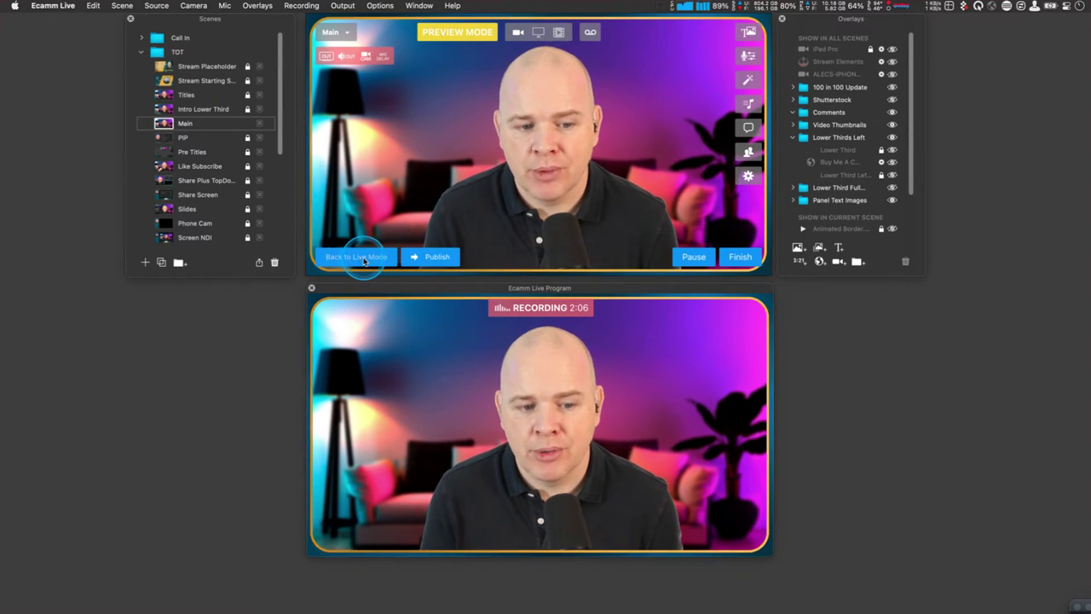
click(364, 258)
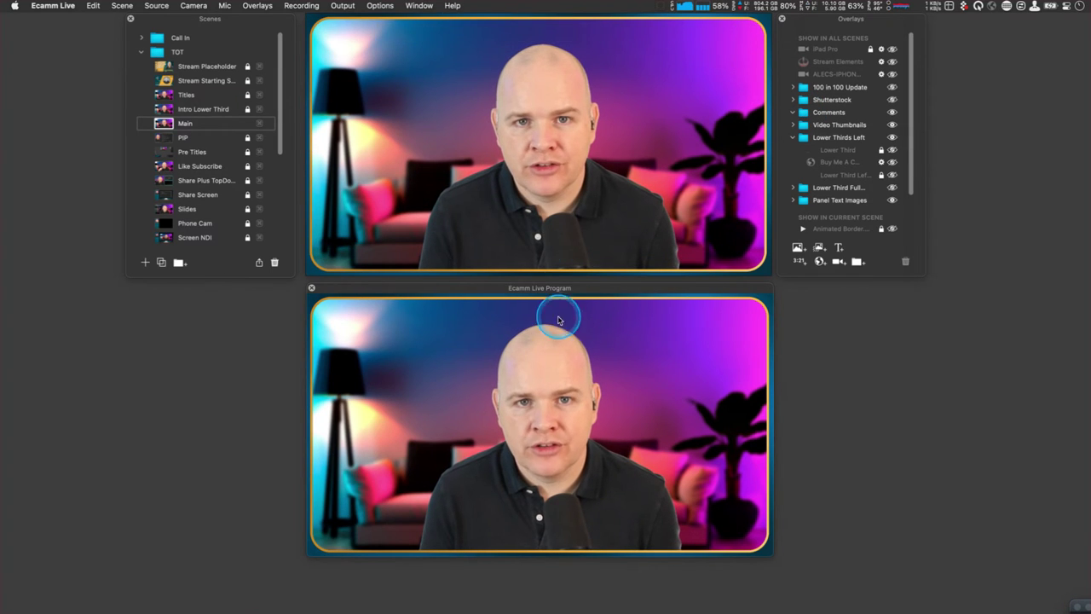
mouse_move(576, 294)
mouse_down()
mouse_move(583, 287)
mouse_move(567, 304)
mouse_move(578, 295)
mouse_up()
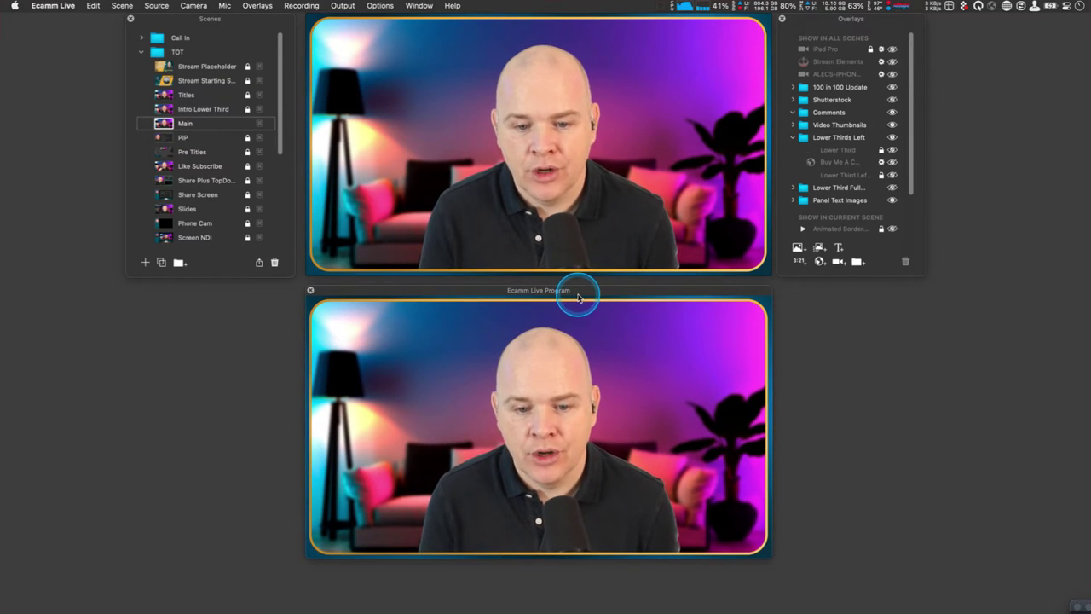
mouse_move(554, 196)
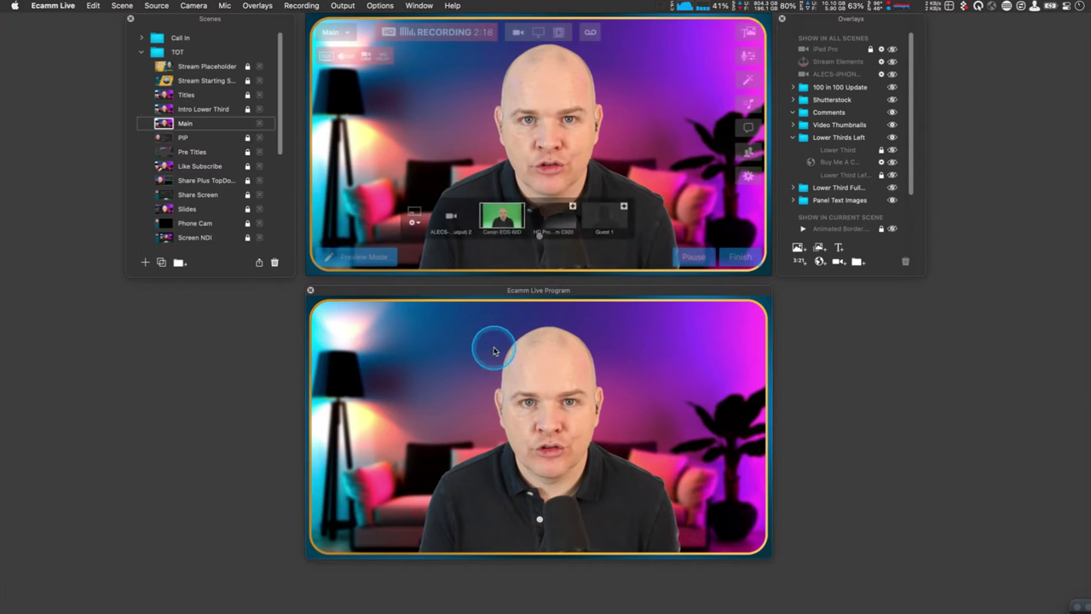
- Enter Preview Mode and switch on the Animated Border overlay under Show In Current Scene
click(375, 261)
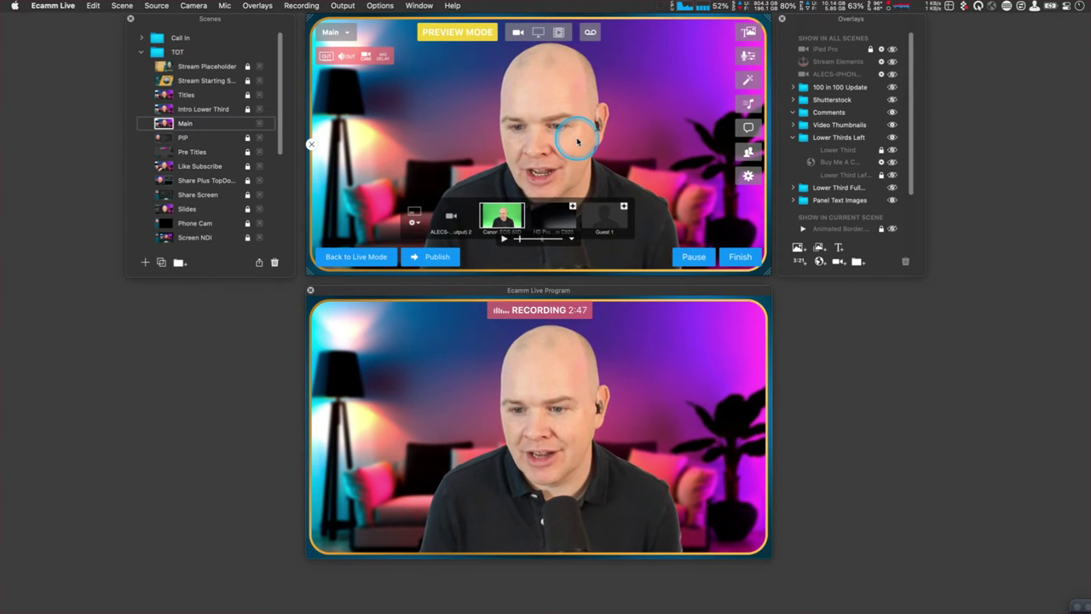
scroll(842, 195, down, 3)
click(892, 186)
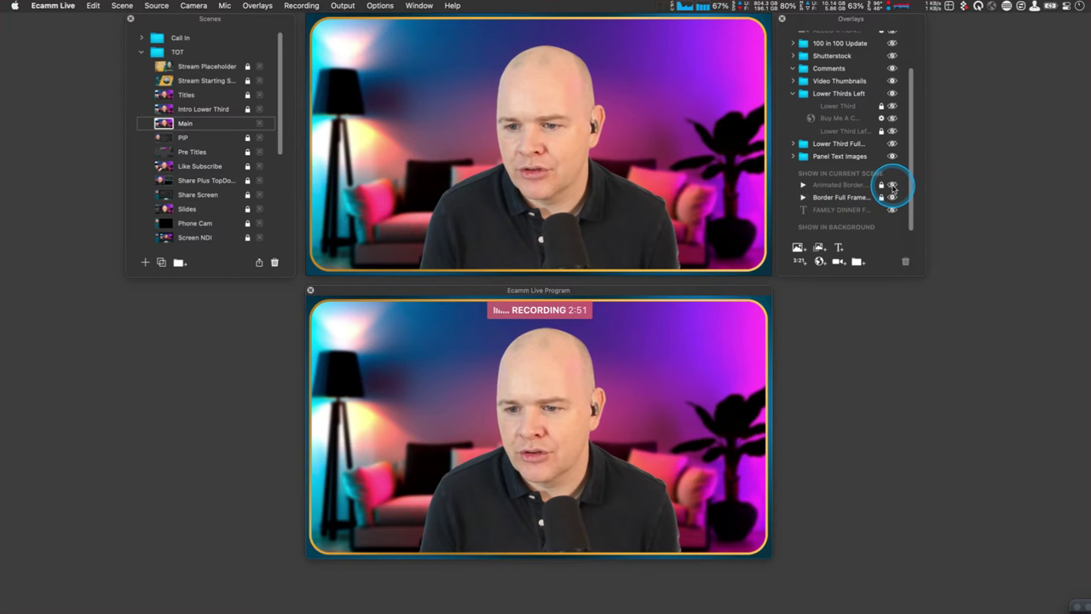
click(882, 186)
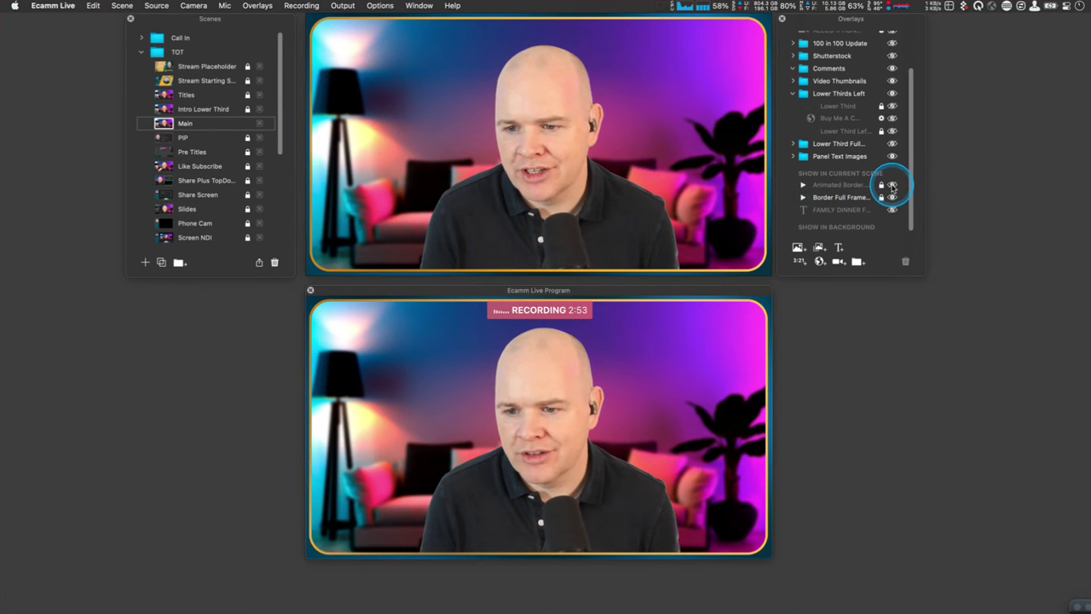
click(892, 185)
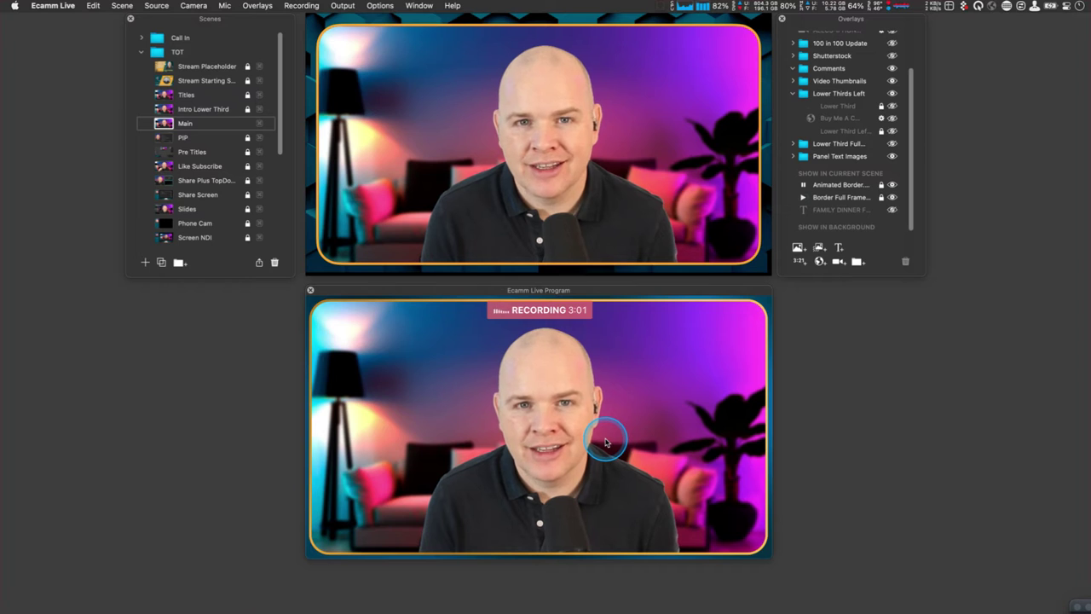
mouse_move(501, 174)
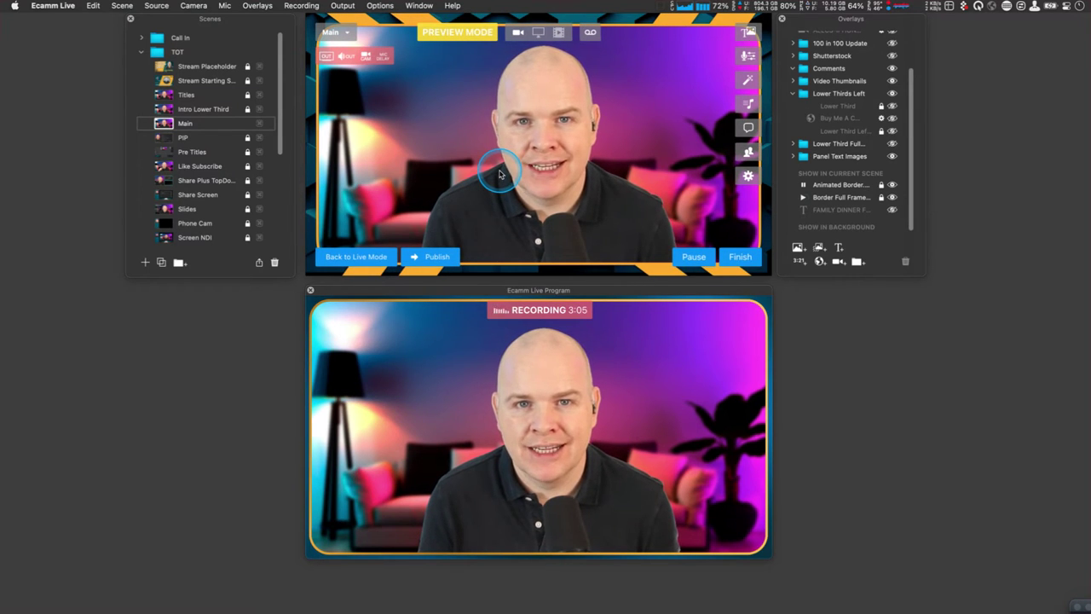
mouse_move(434, 101)
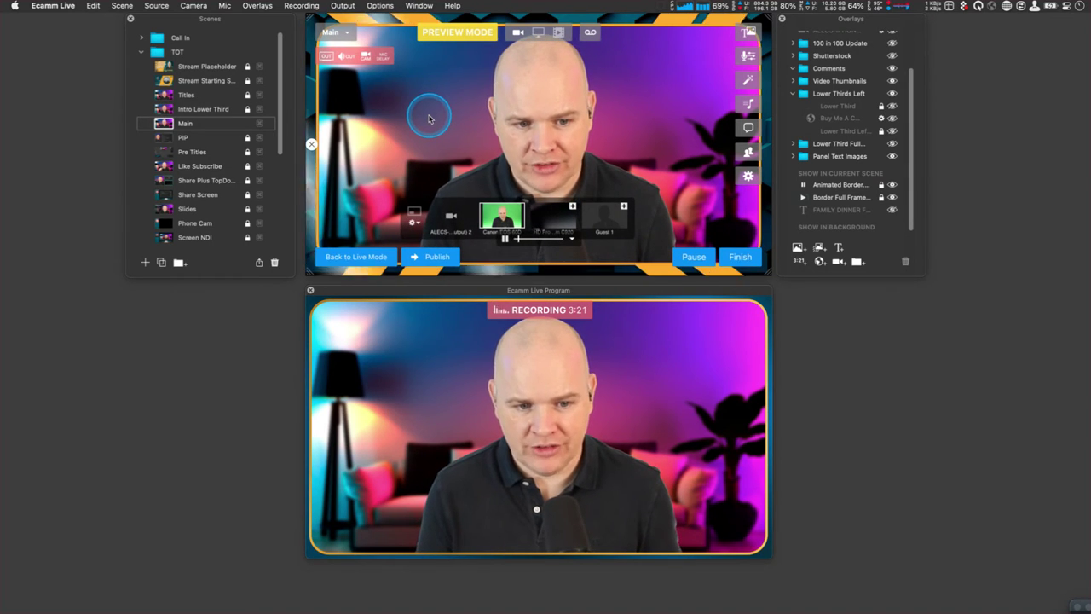
click(439, 256)
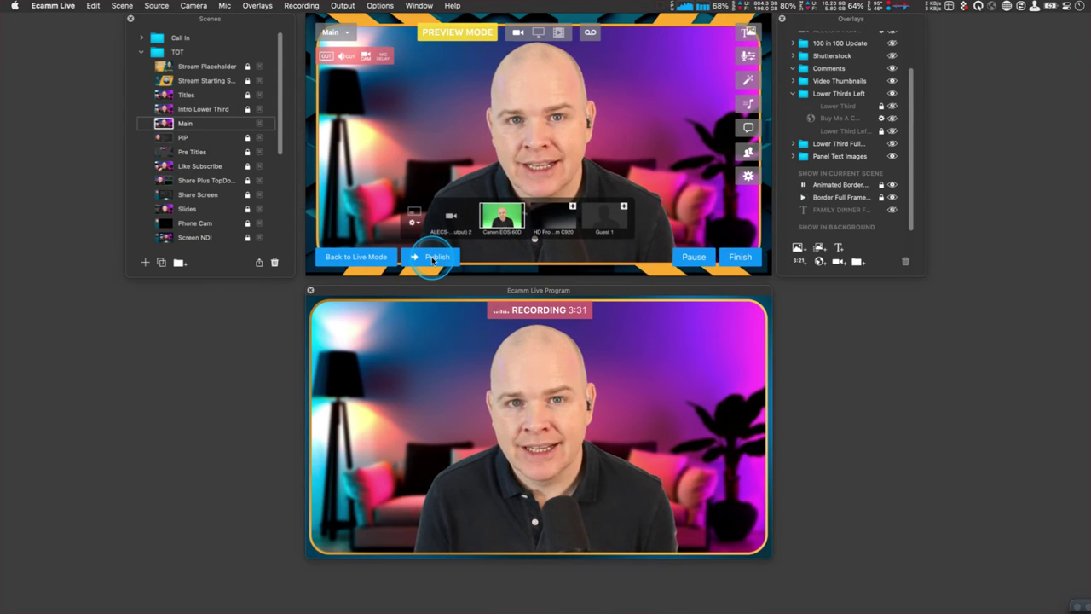
- Publish the staged preview so the Program output shows the Animated Border
click(432, 258)
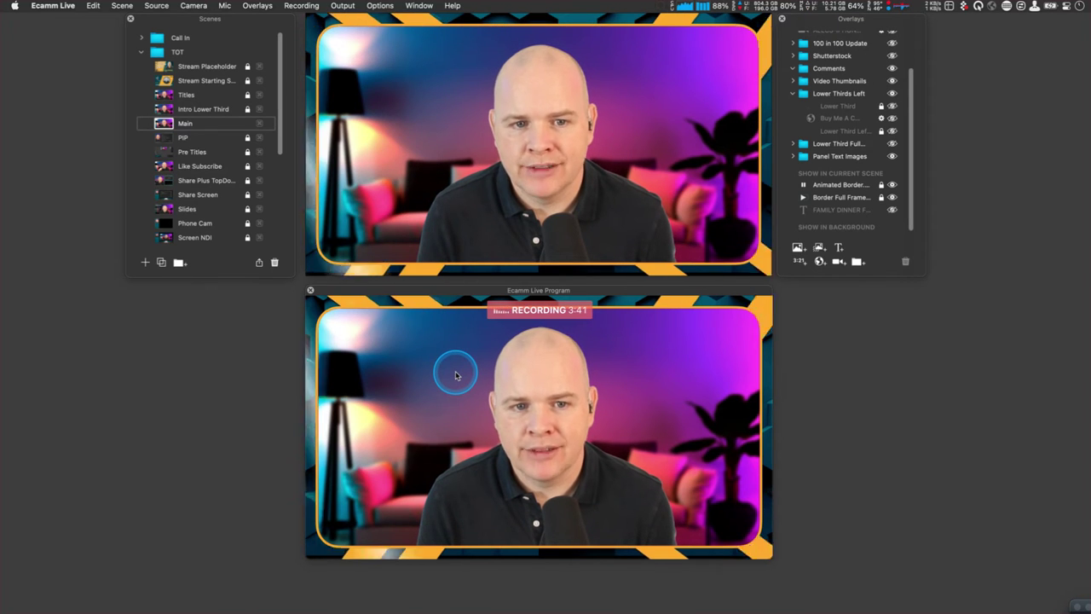
mouse_move(438, 209)
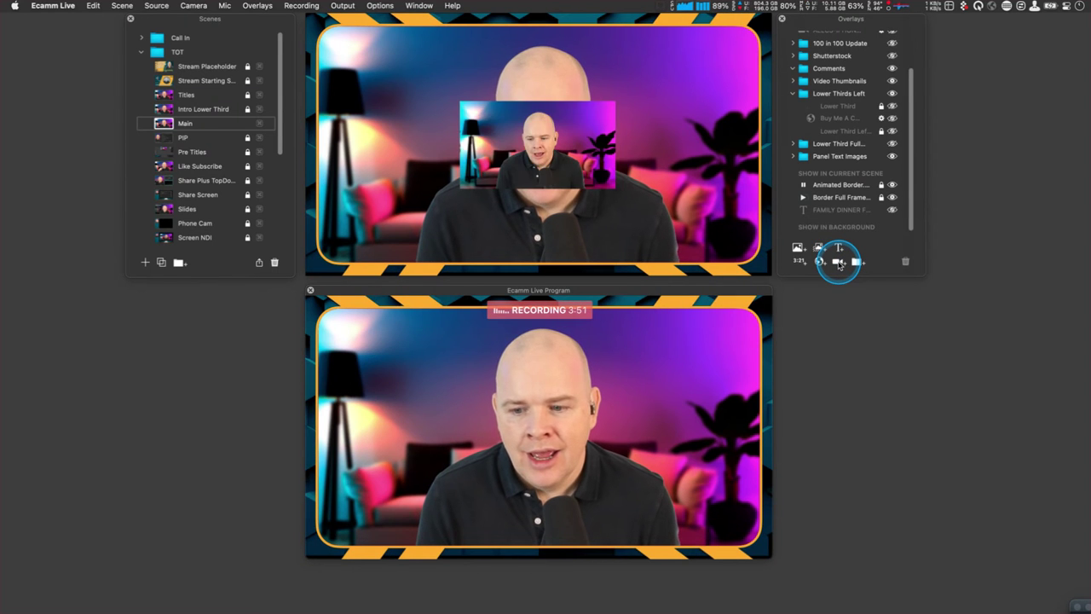
- Add a camera overlay, set its source to Guest 1, and shrink the placeholder
click(838, 262)
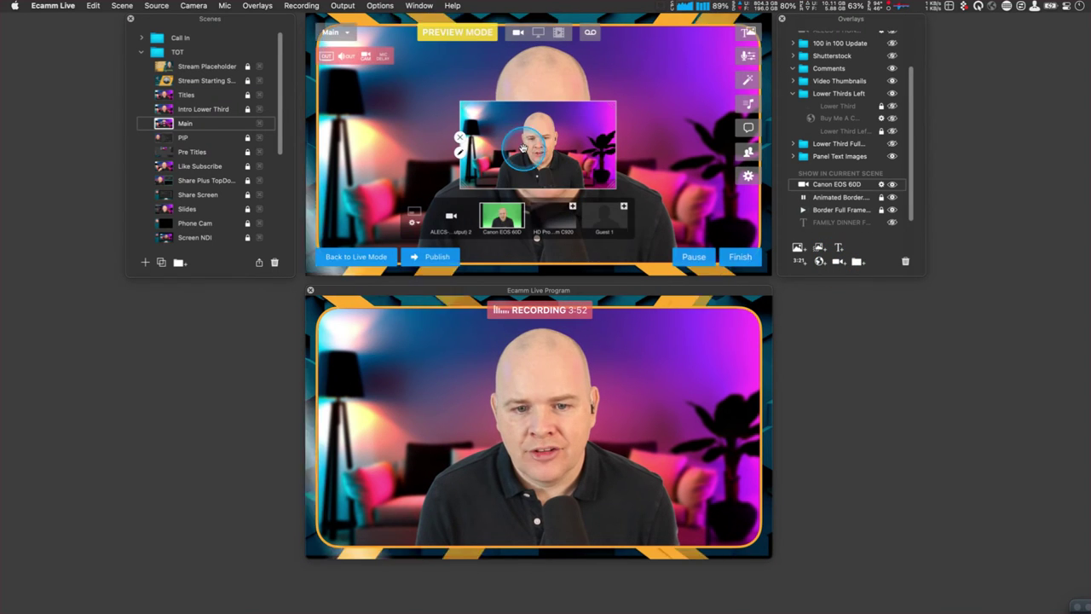
click(460, 152)
click(548, 147)
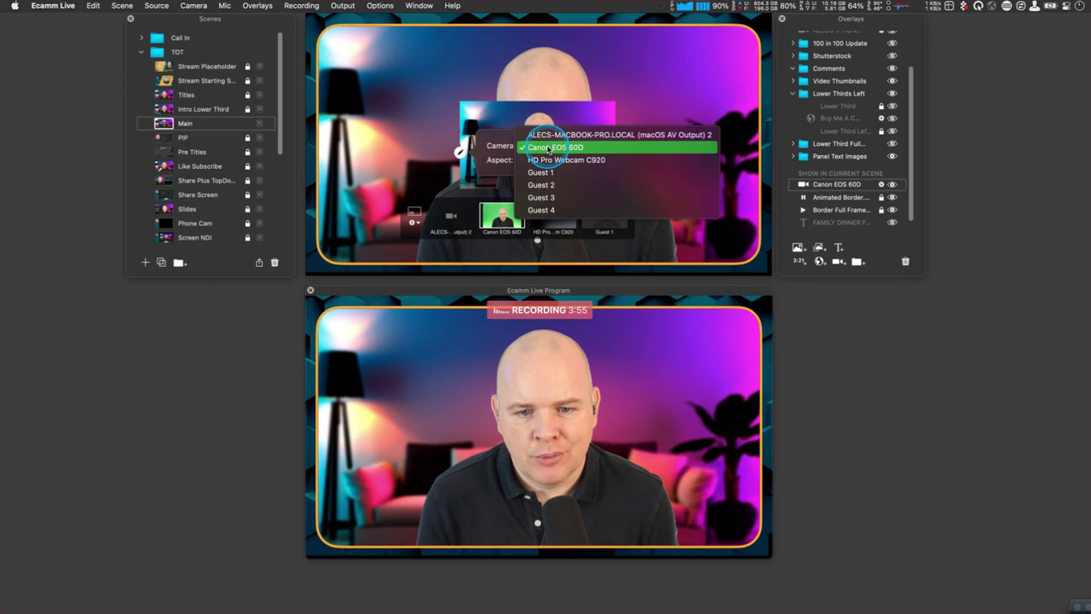
click(540, 172)
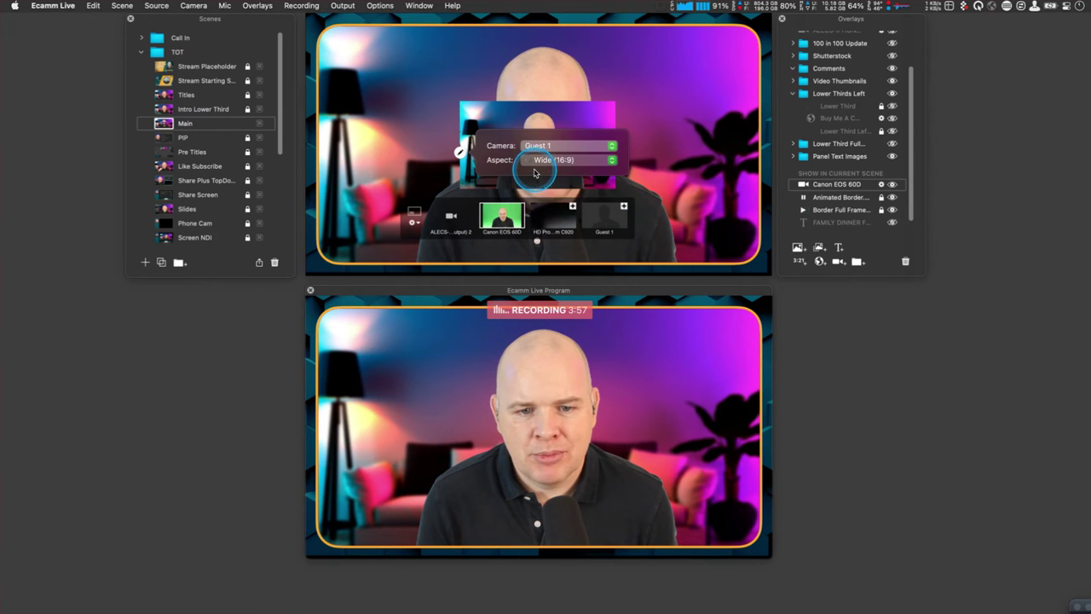
click(401, 93)
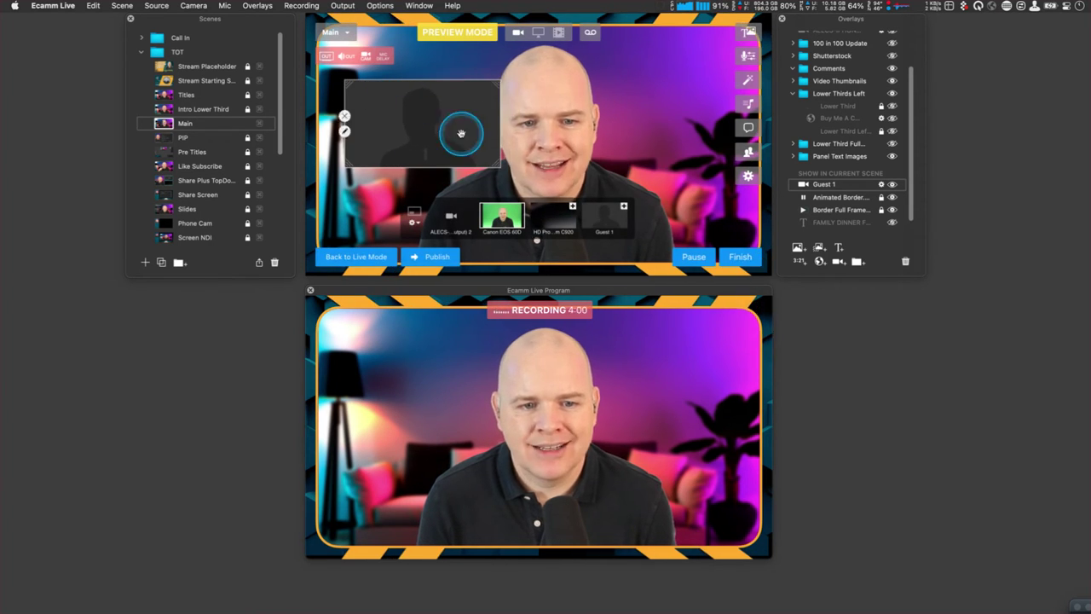
drag(496, 162, 455, 142)
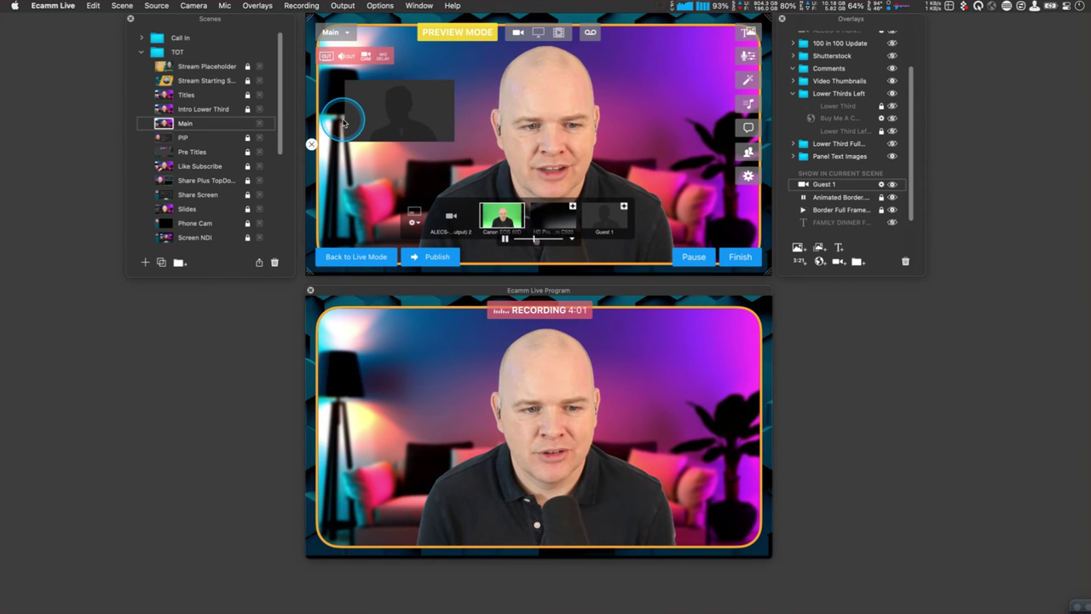
- Make the Guest 1 placeholder Round, move it upper-left, enlarge it, and publish
click(345, 119)
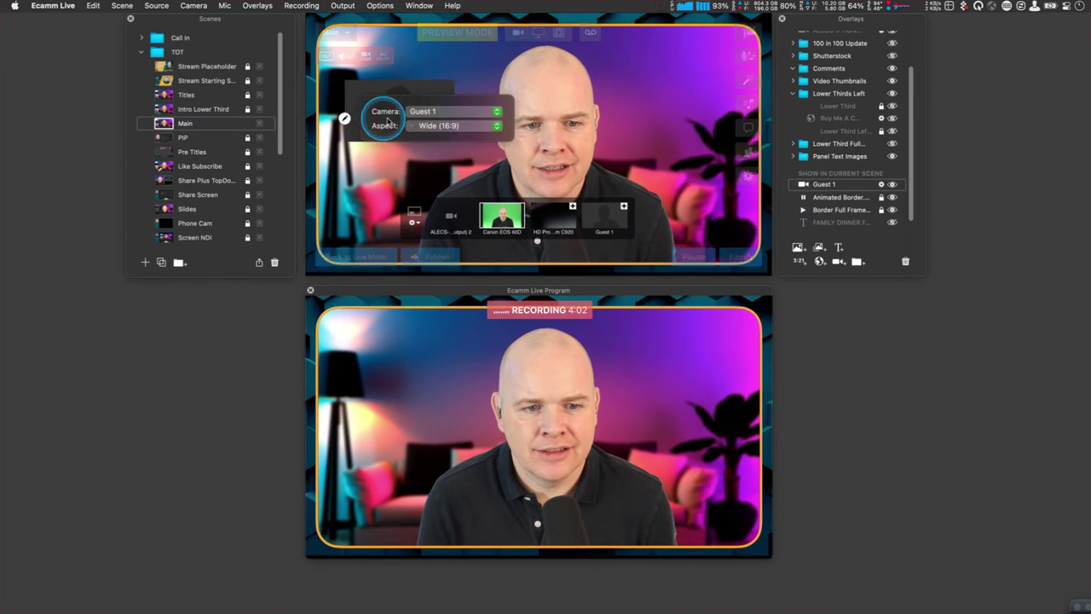
click(443, 125)
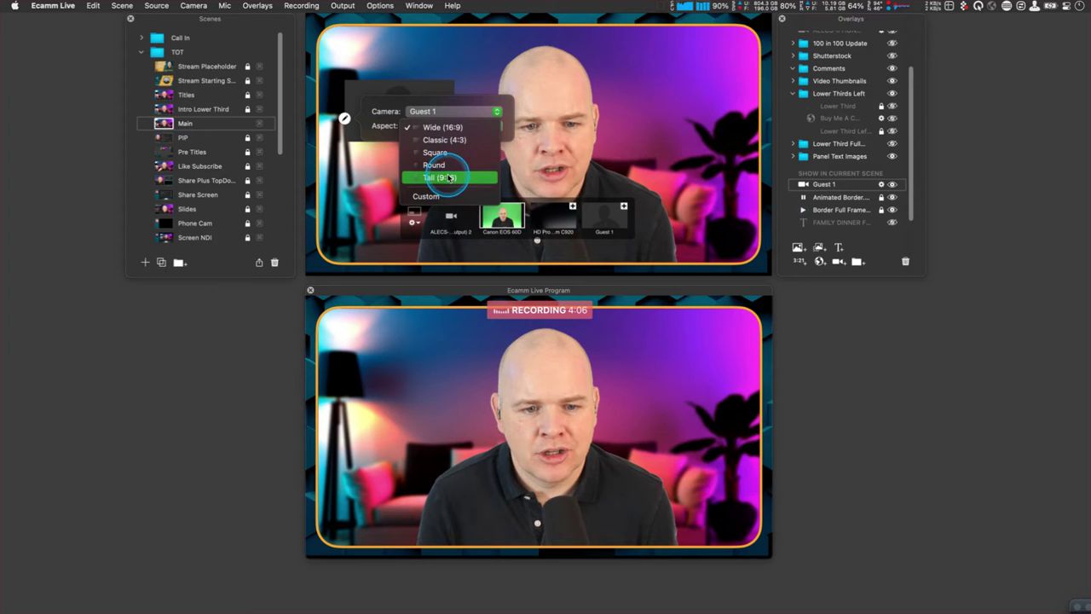
click(439, 166)
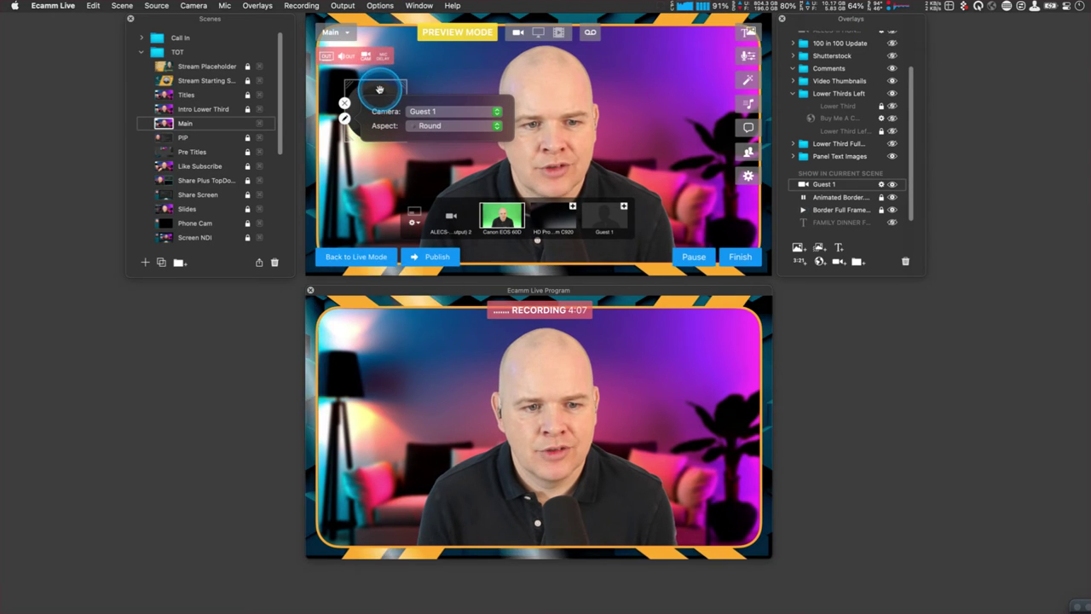
drag(377, 90, 368, 44)
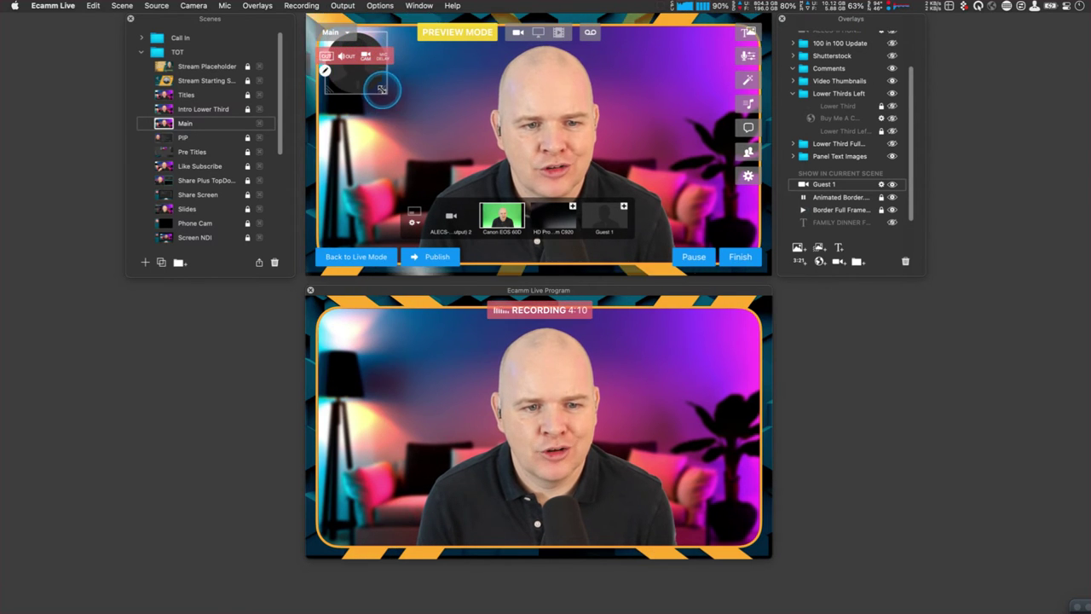
drag(395, 98, 452, 162)
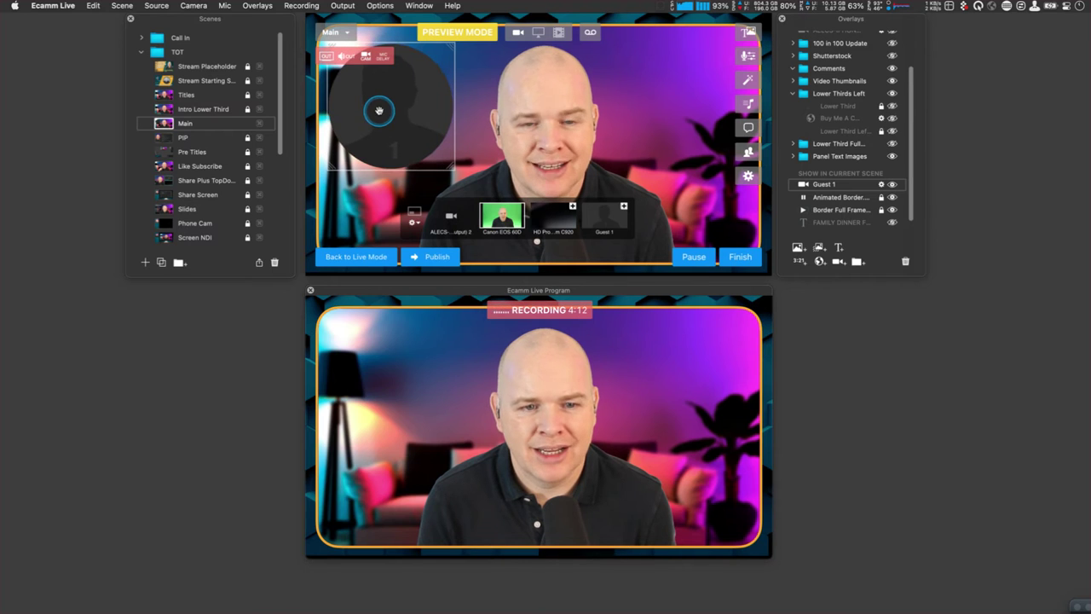
click(442, 260)
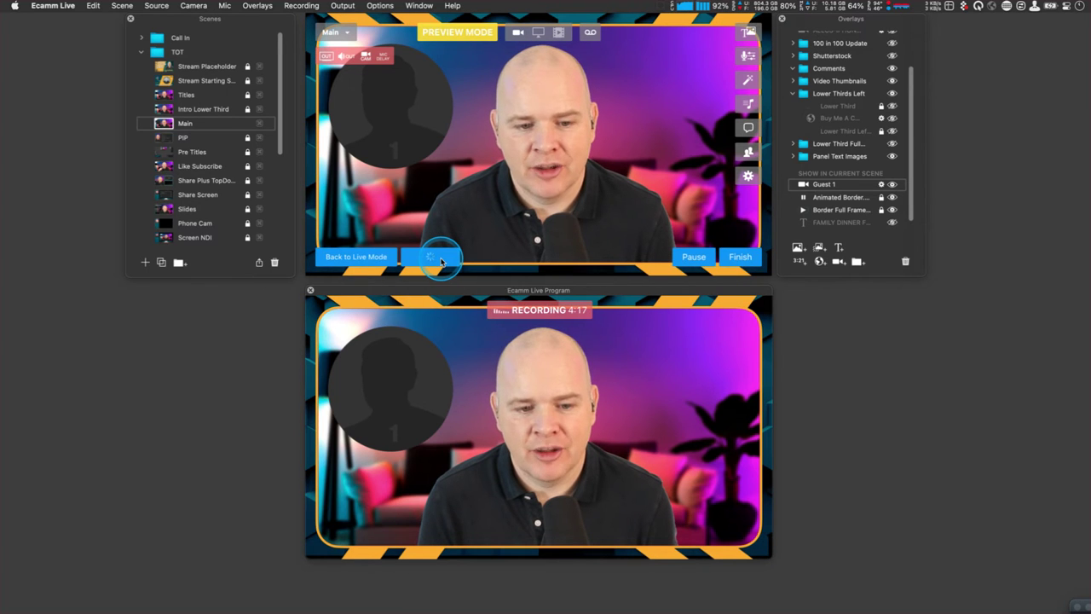
- Duplicate the round Guest 1 circle onto the right side and switch the copy's camera to Guest 2
mouse_move(463, 194)
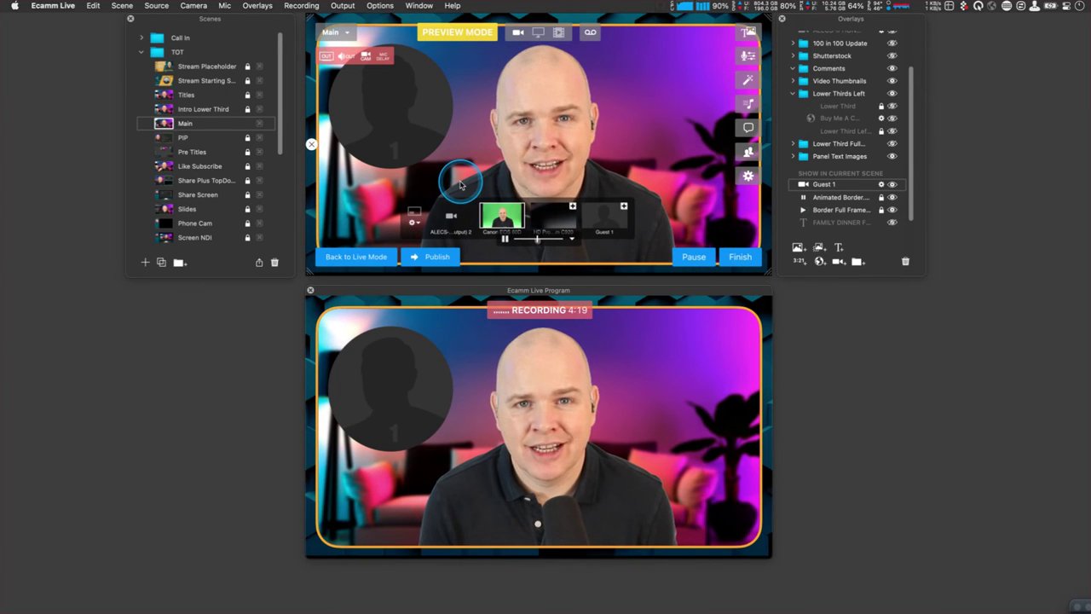
mouse_move(432, 150)
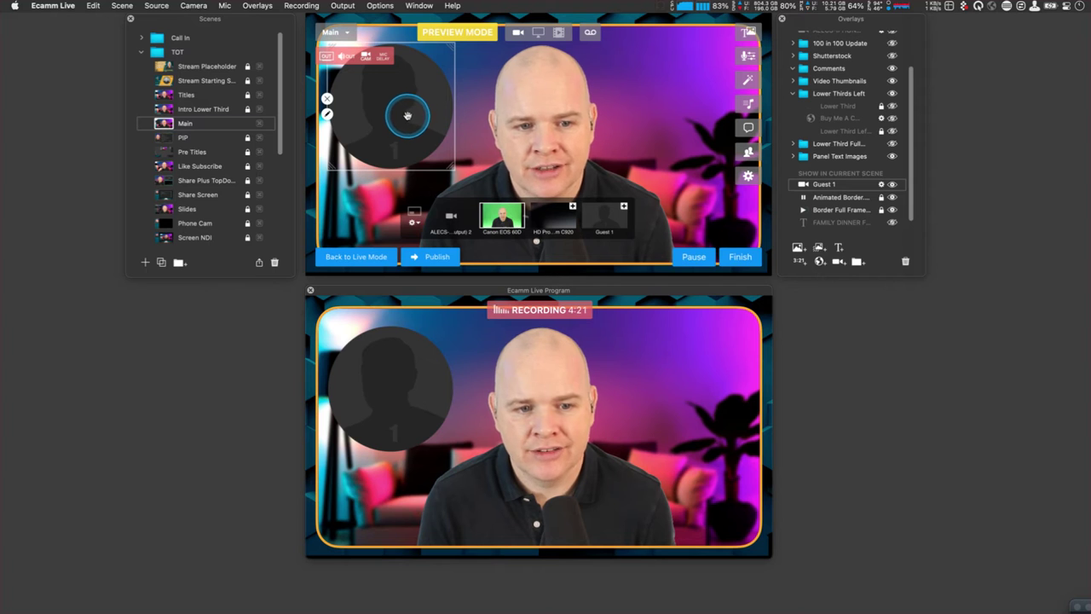
drag(397, 111, 687, 113)
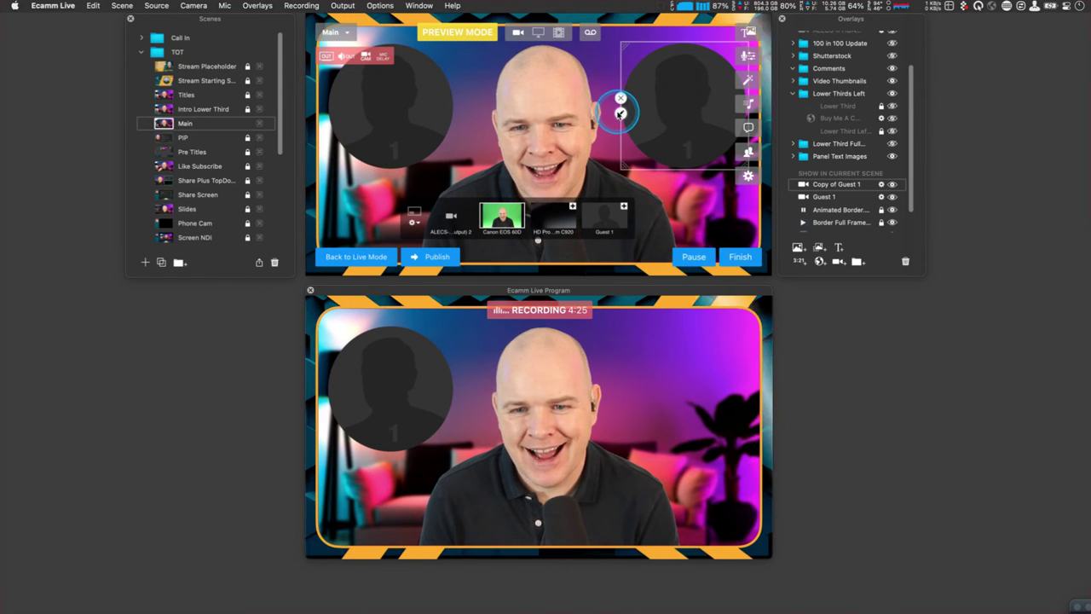
click(621, 113)
click(717, 109)
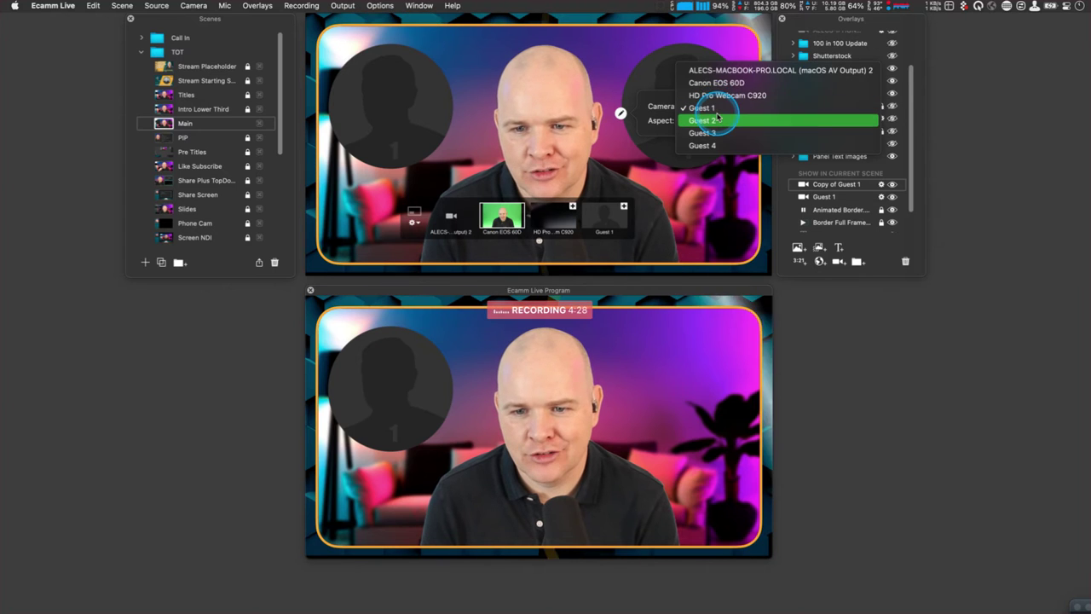
click(703, 120)
click(667, 74)
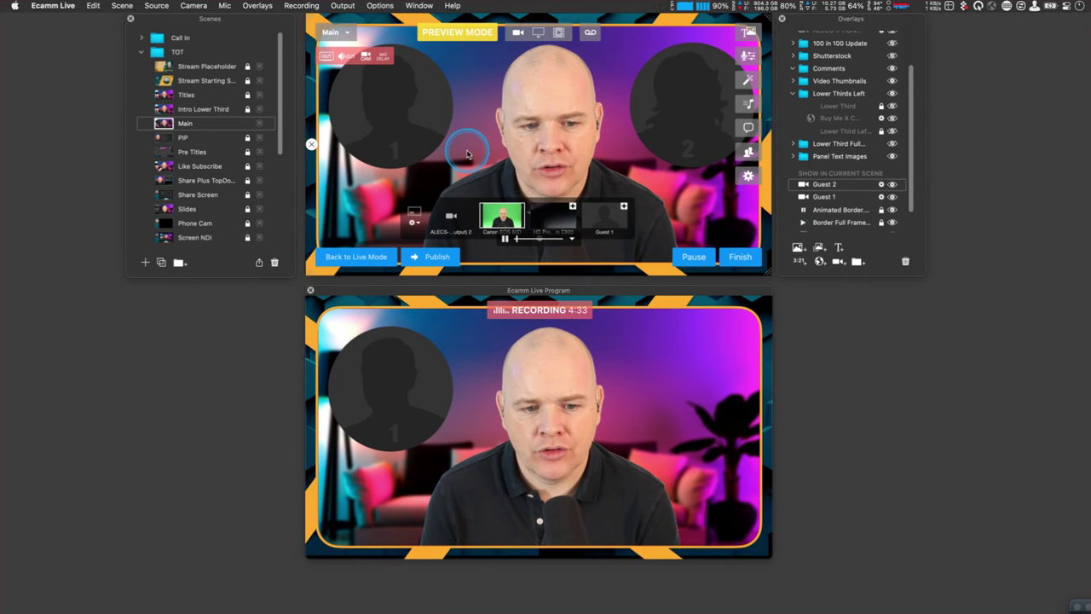
- Go back to Live Mode and choose Revert Changes to drop the unpublished Guest 2 circle
click(358, 257)
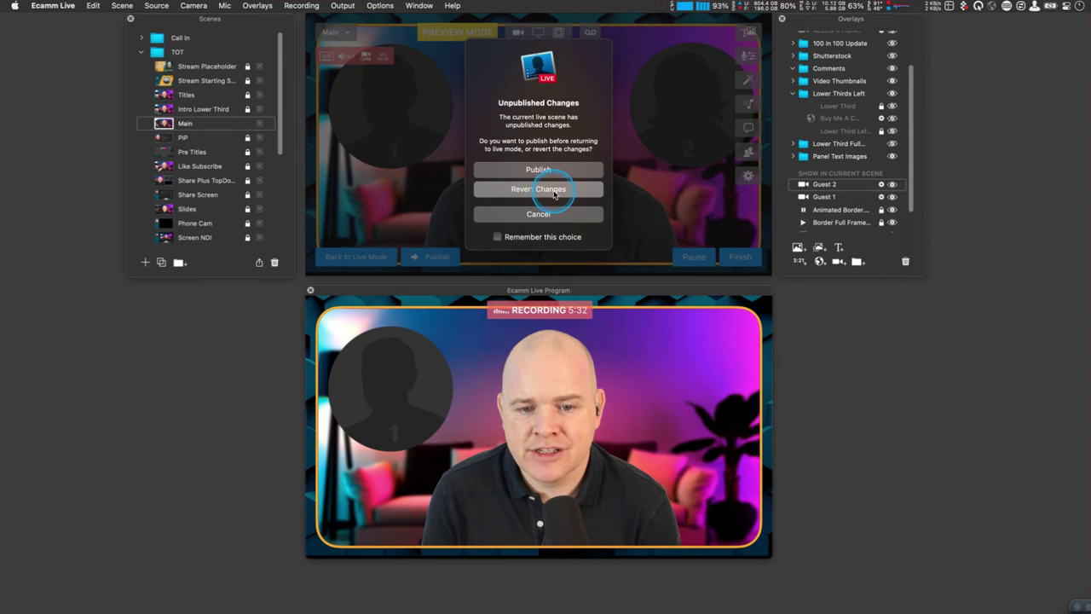
click(550, 194)
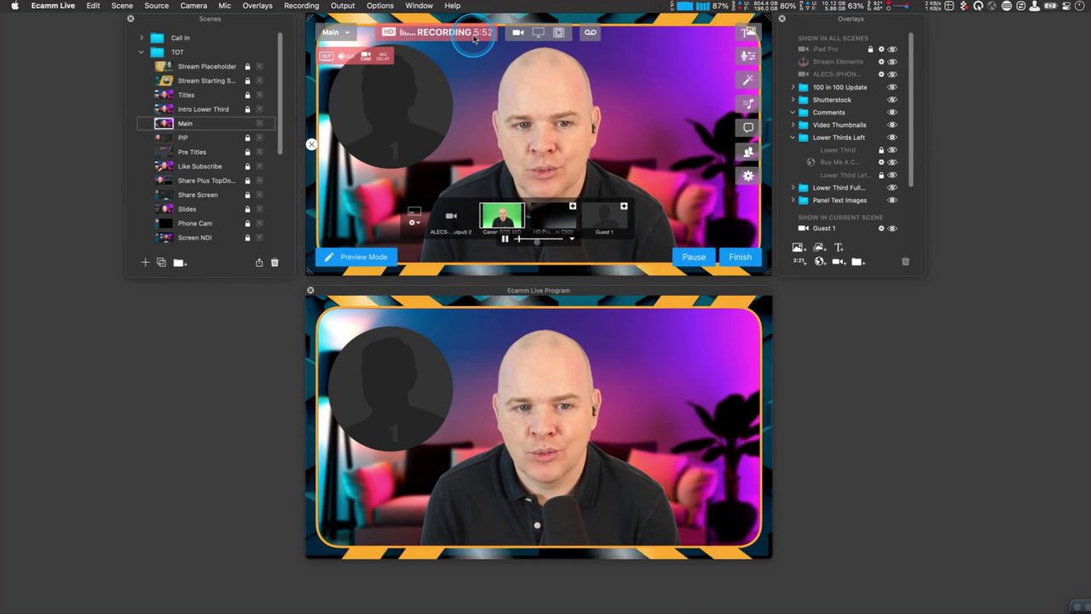
- In Preview Mode, delete the round Guest 1 camera overlay
click(373, 258)
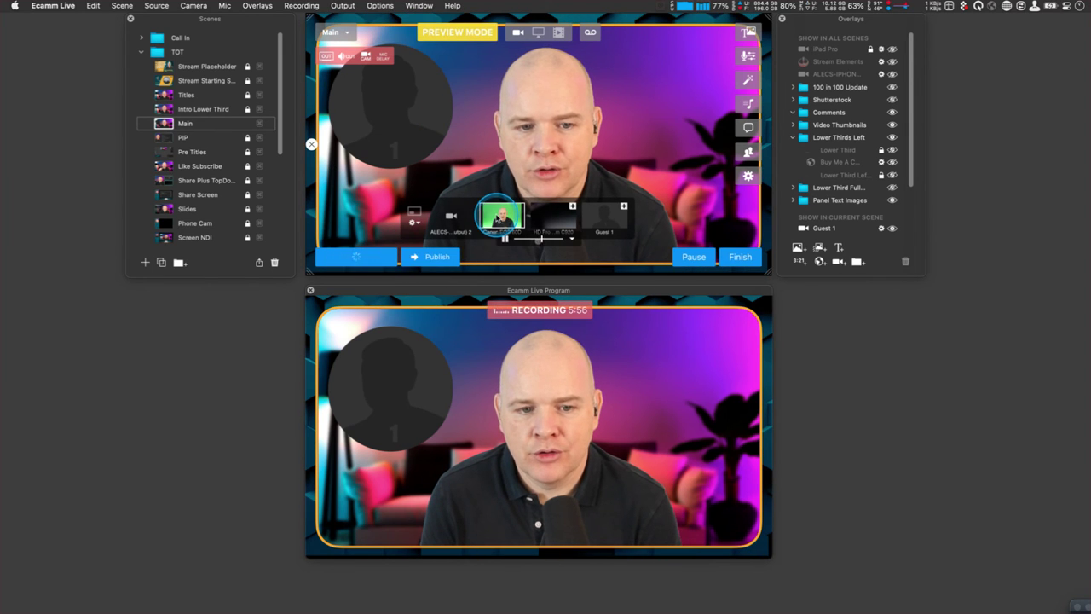
click(397, 120)
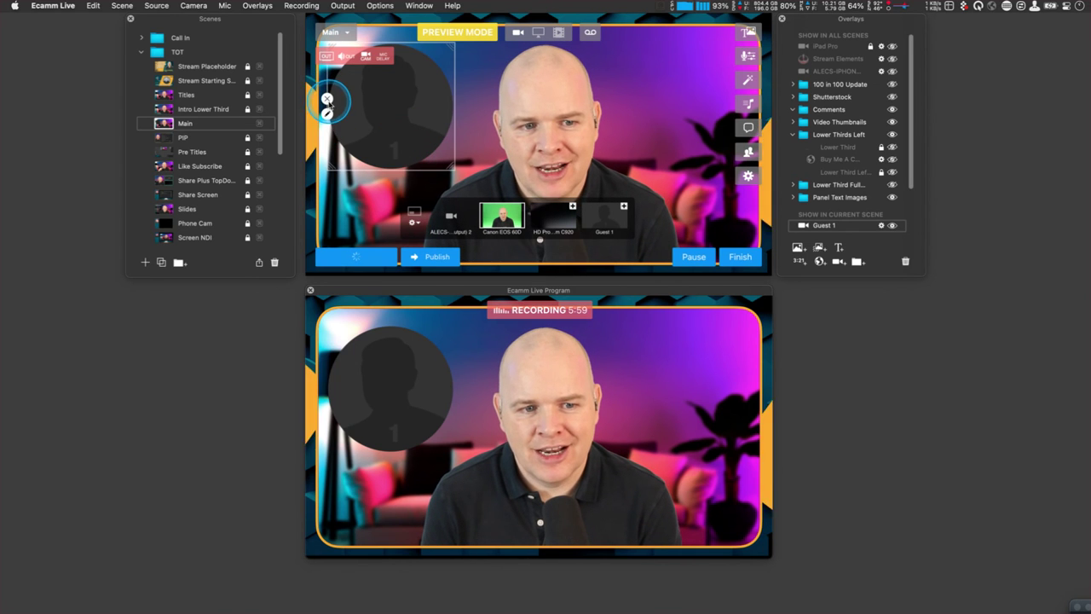
click(329, 101)
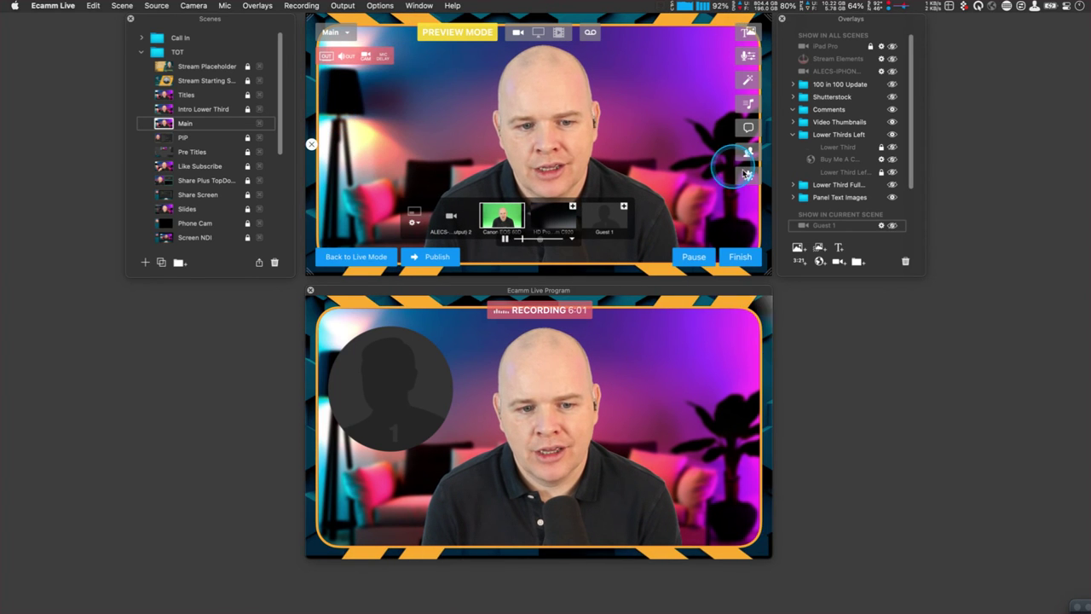
- Hide the Animated Border overlay and publish the changes to the Program output
scroll(897, 214, down, 2)
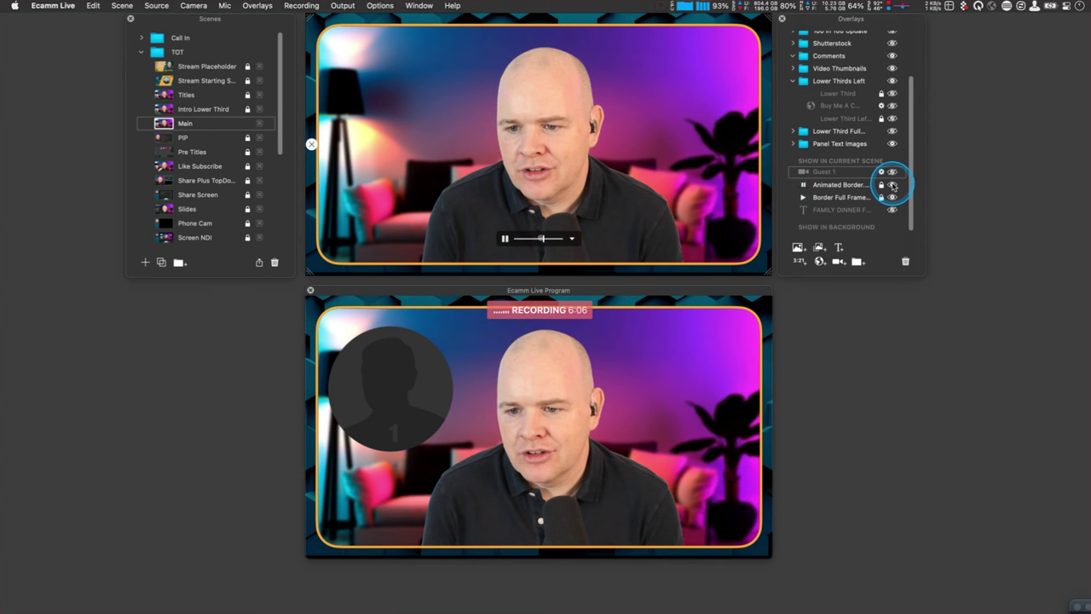
click(892, 185)
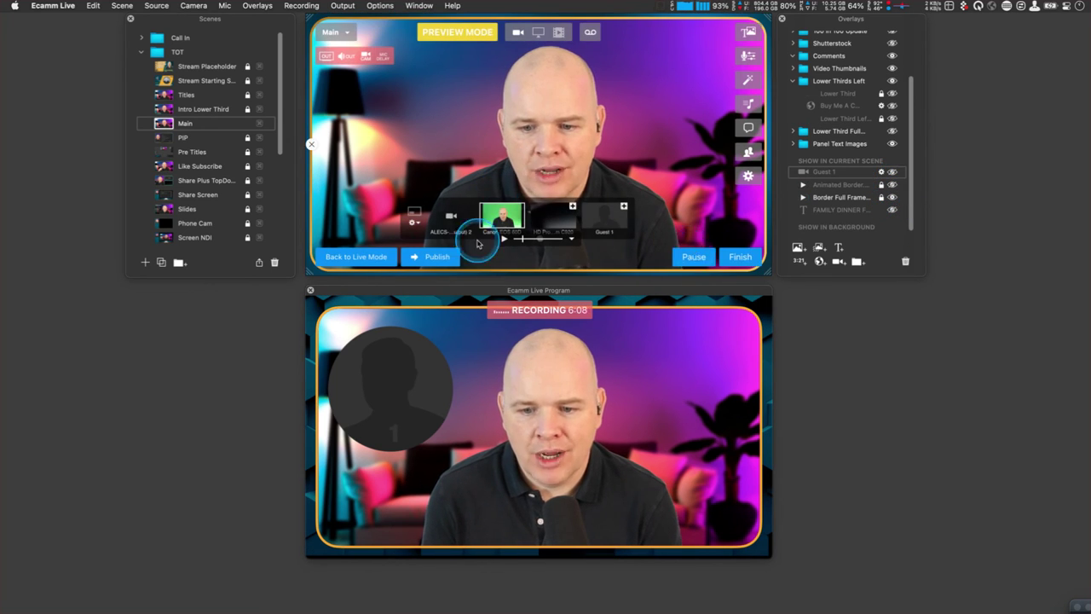
click(432, 256)
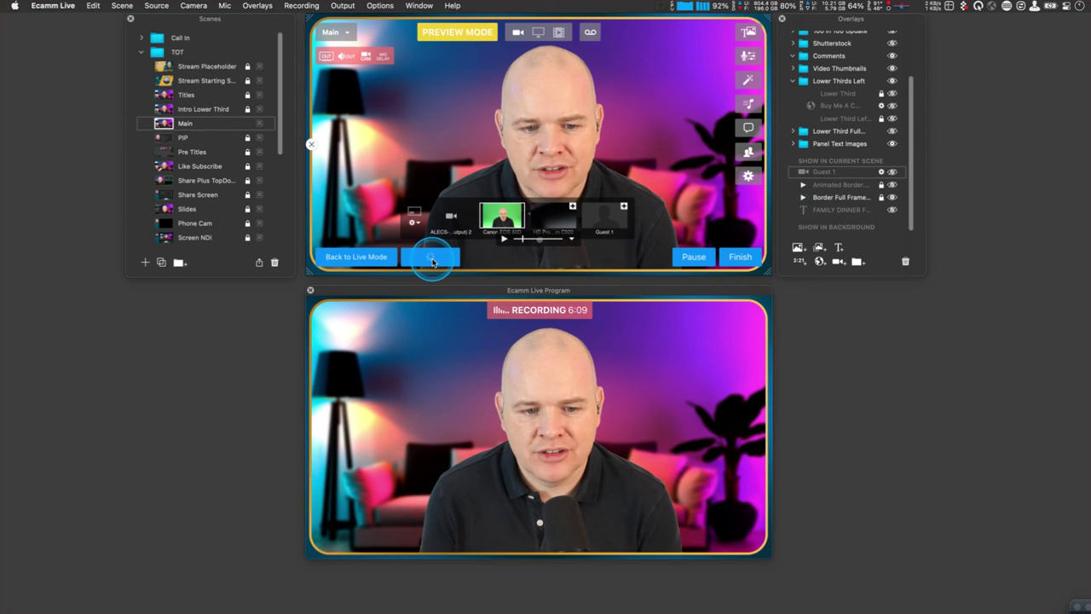
click(354, 259)
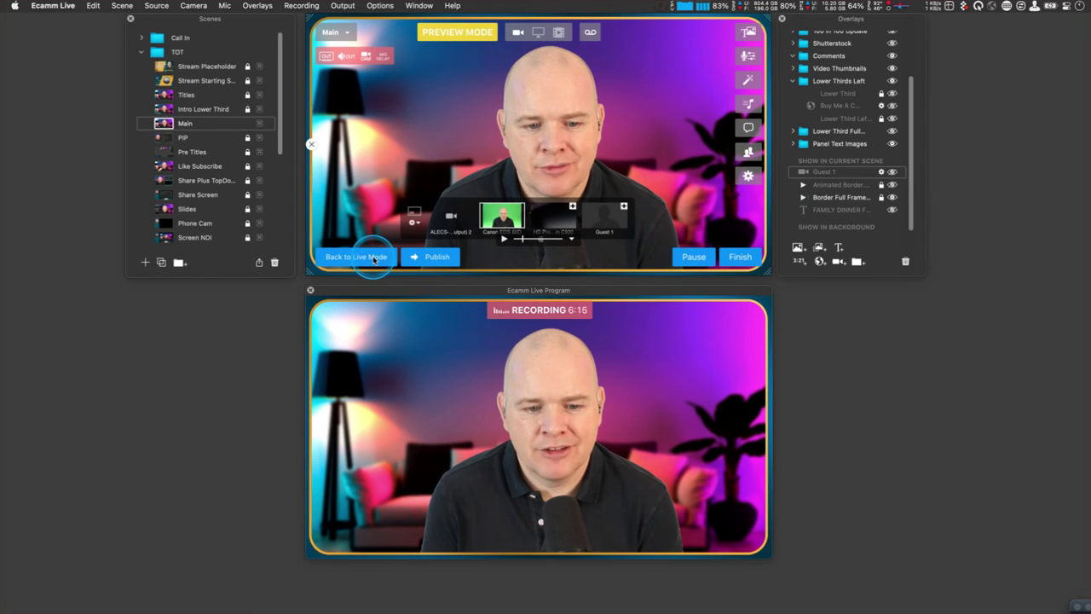
- Return to Live Mode and close the separate Program output window
click(373, 257)
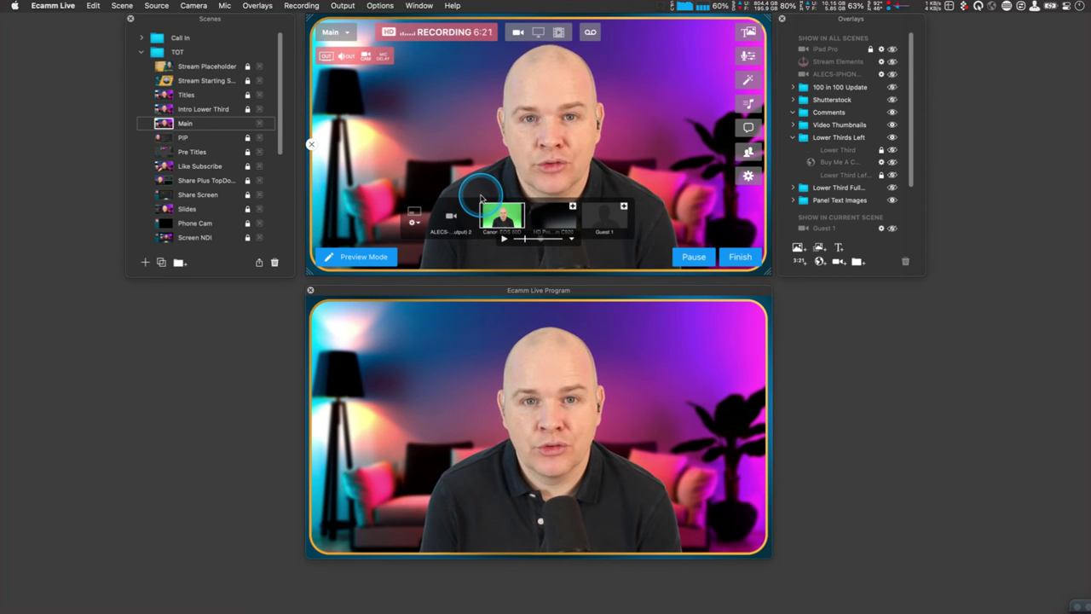
click(310, 291)
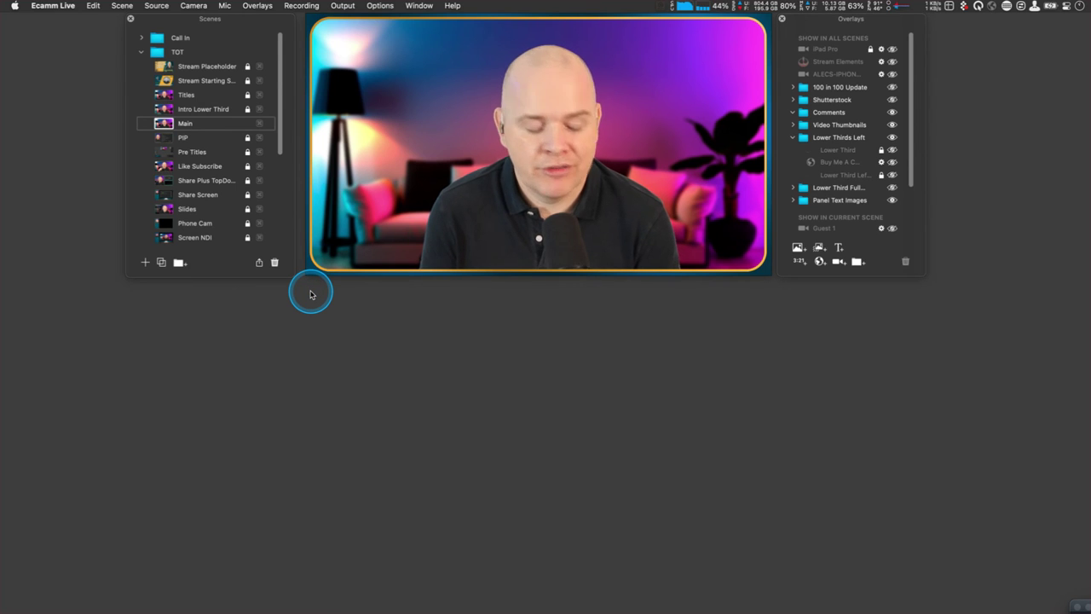